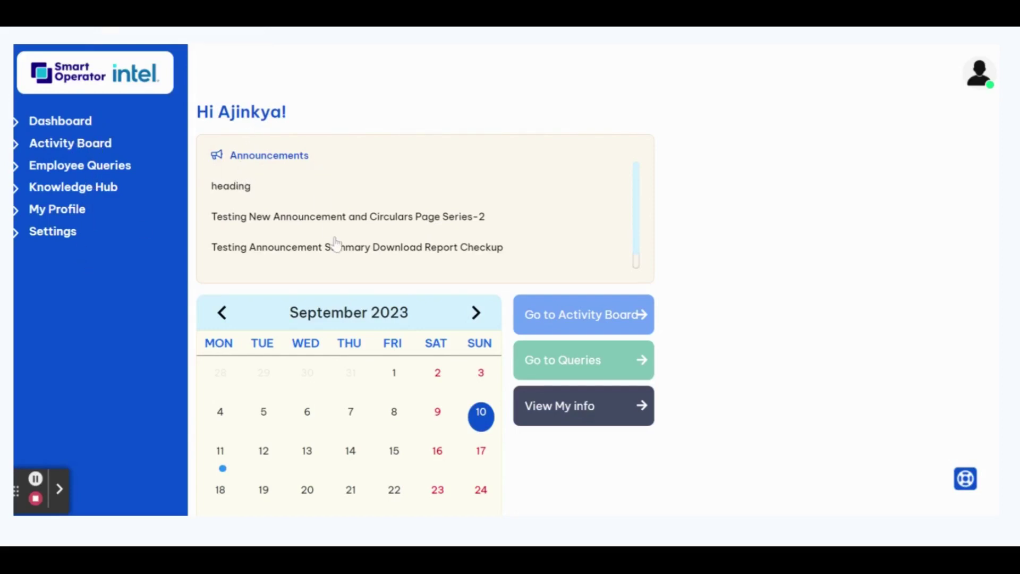
scroll(336, 243, down, 1)
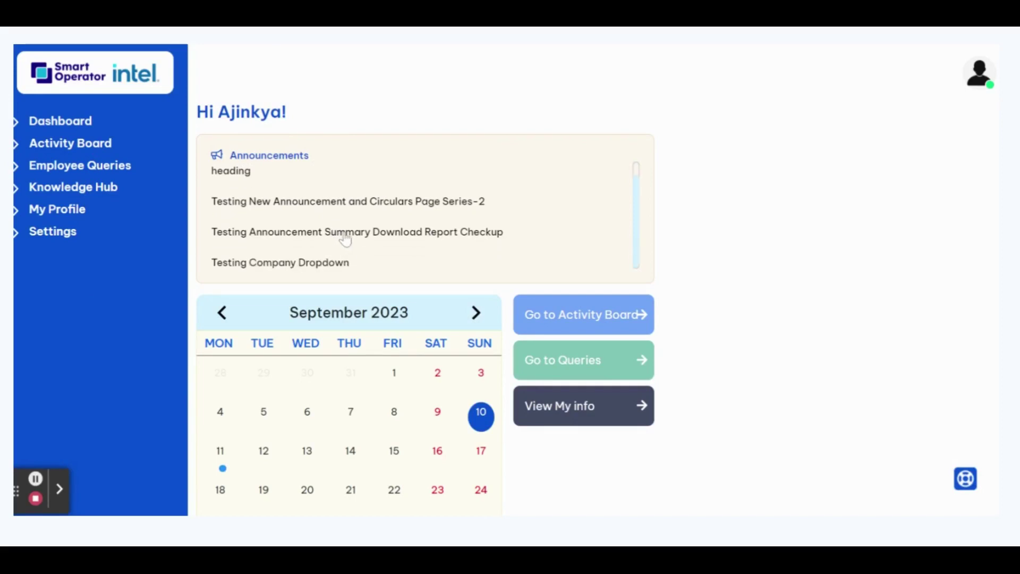
click(357, 233)
scroll(401, 341, down, 1)
scroll(402, 422, down, 1)
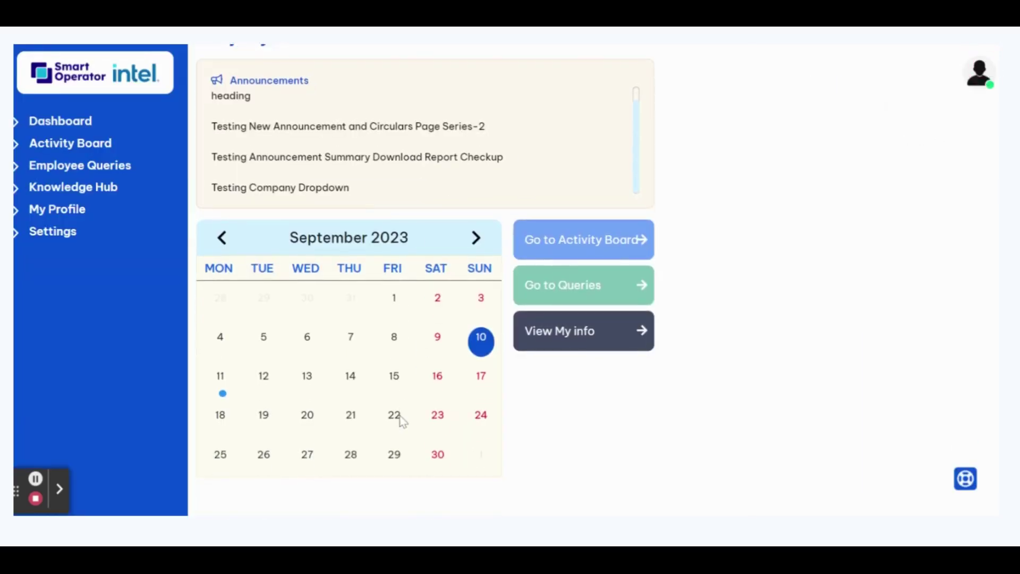
click(222, 396)
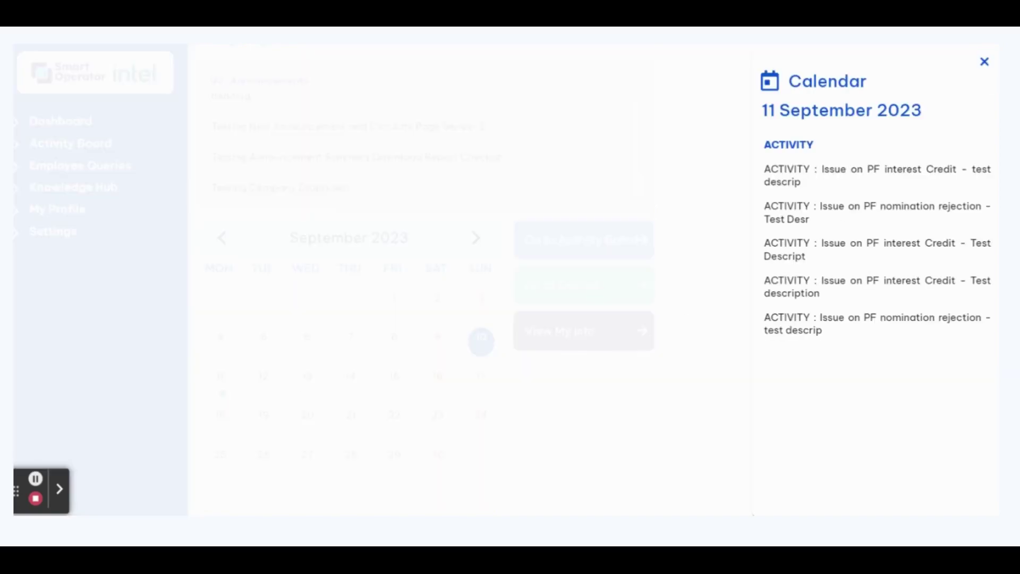
click(745, 308)
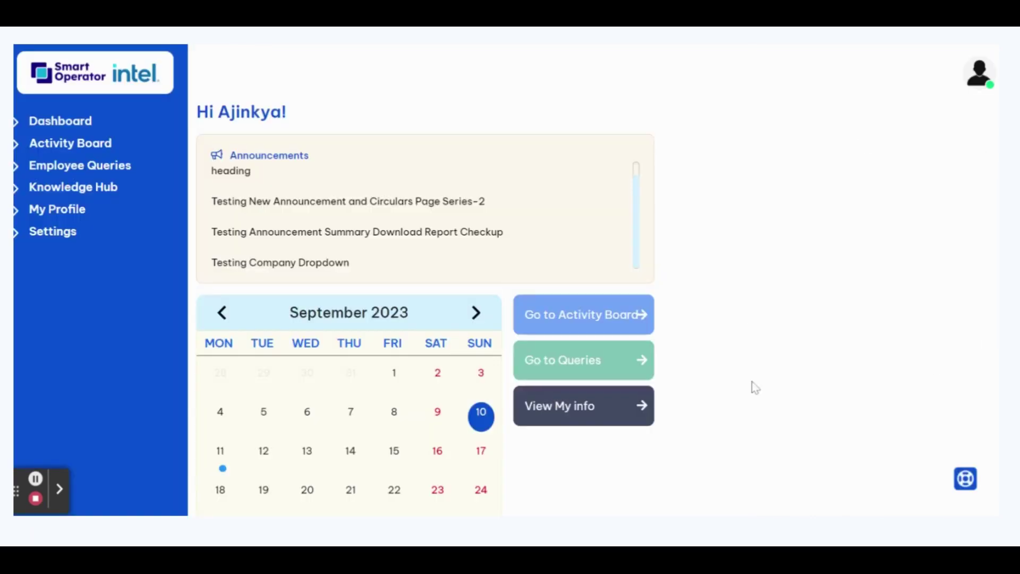
Go to the Activity Board and start a new EPF activity.
click(612, 328)
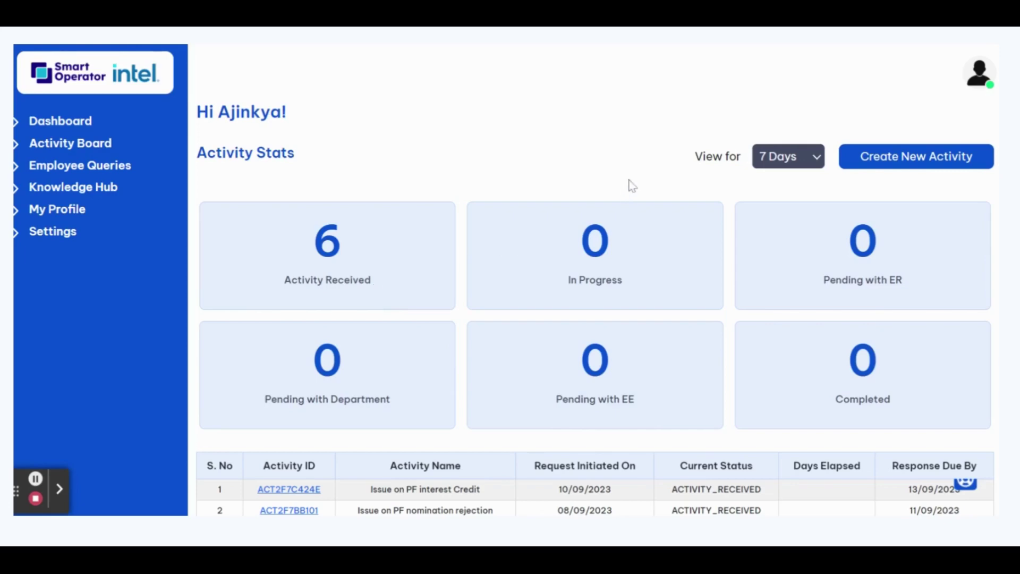
click(901, 165)
Pick the activity name, set the type to Online and enter description 'Dest r'.
click(365, 216)
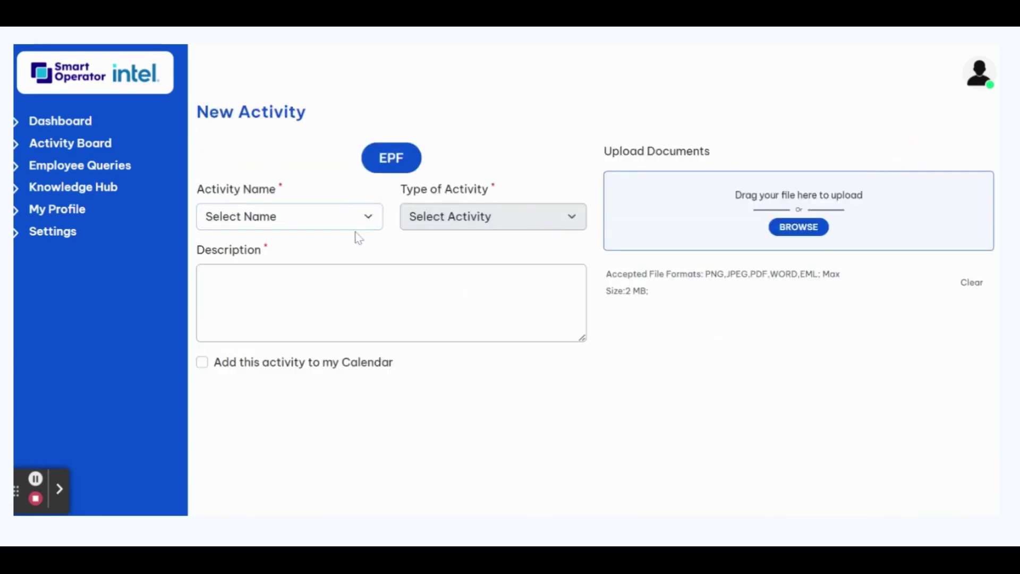
click(457, 221)
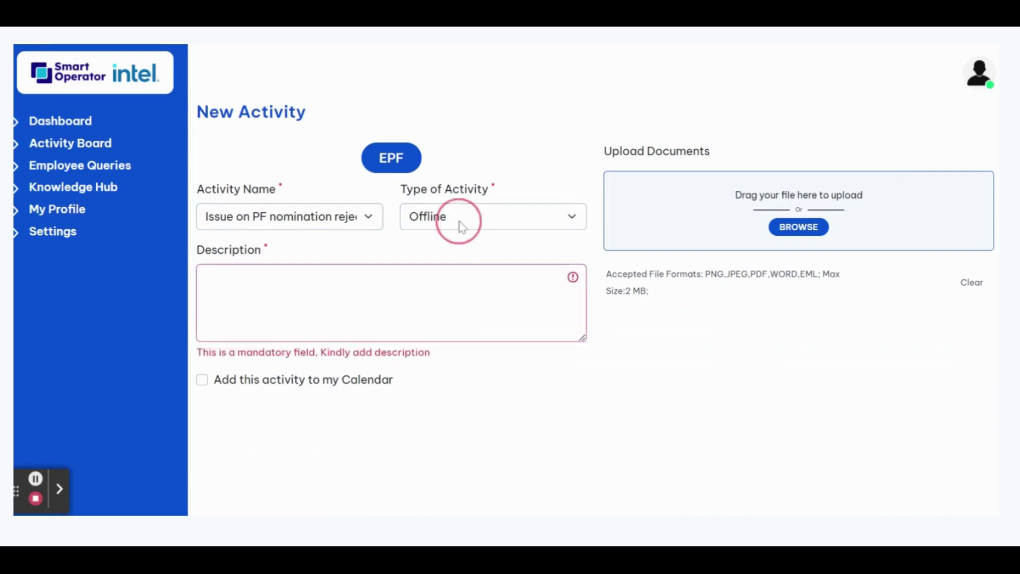
click(466, 260)
click(444, 277)
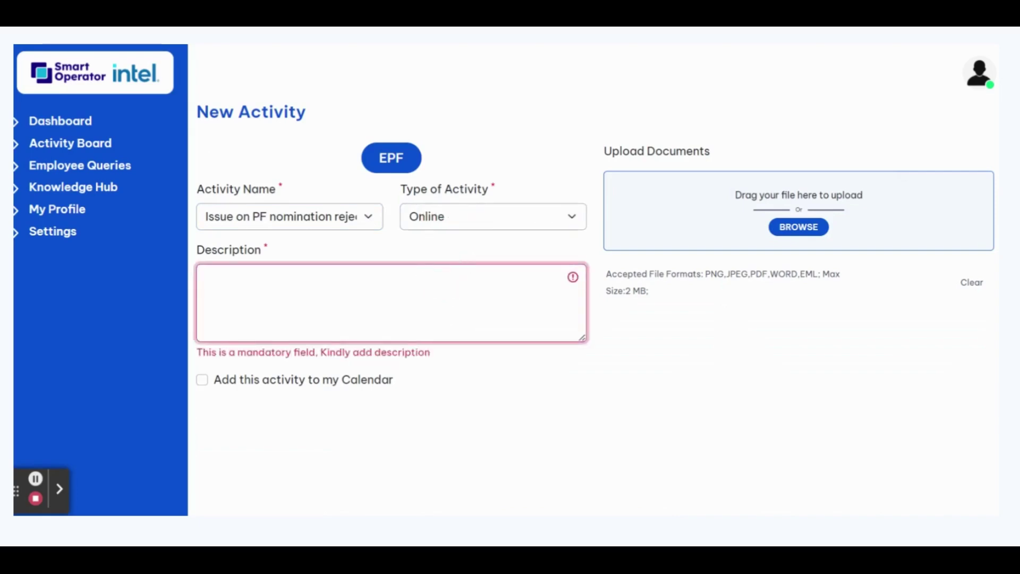
text(Dest r)
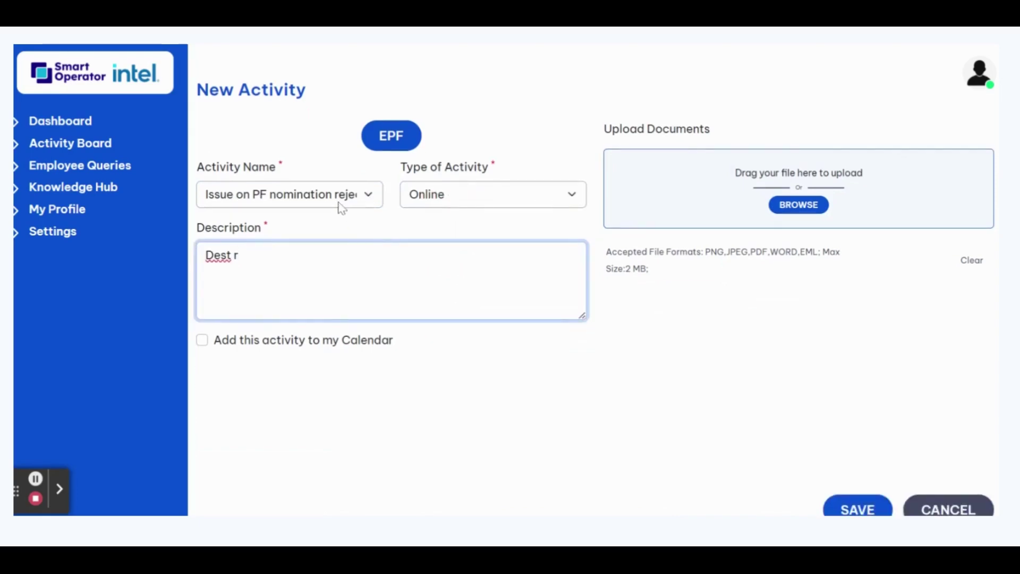
click(339, 204)
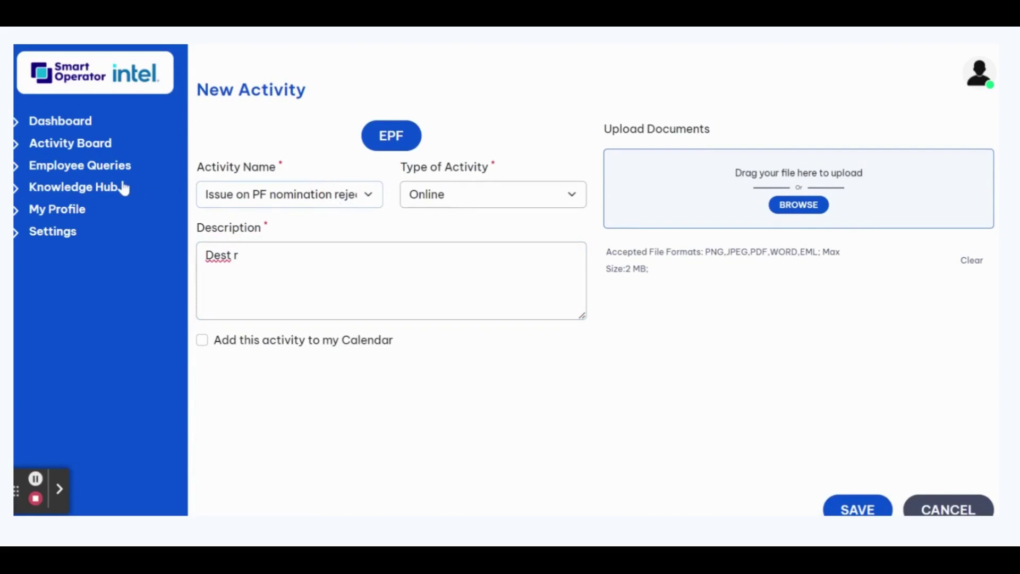
Add the activity to the calendar and save it.
scroll(694, 334, up, 1)
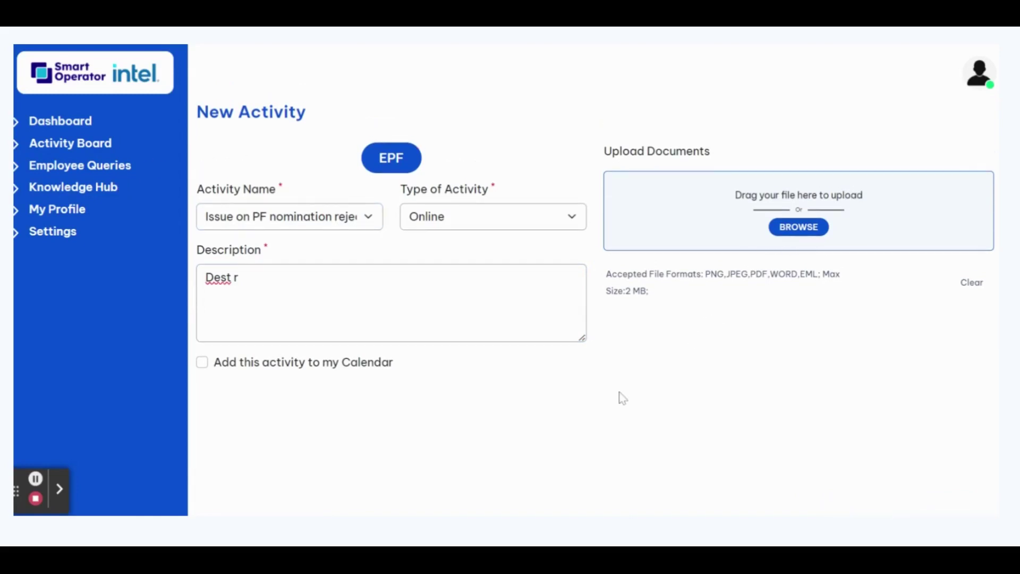
scroll(620, 398, down, 2)
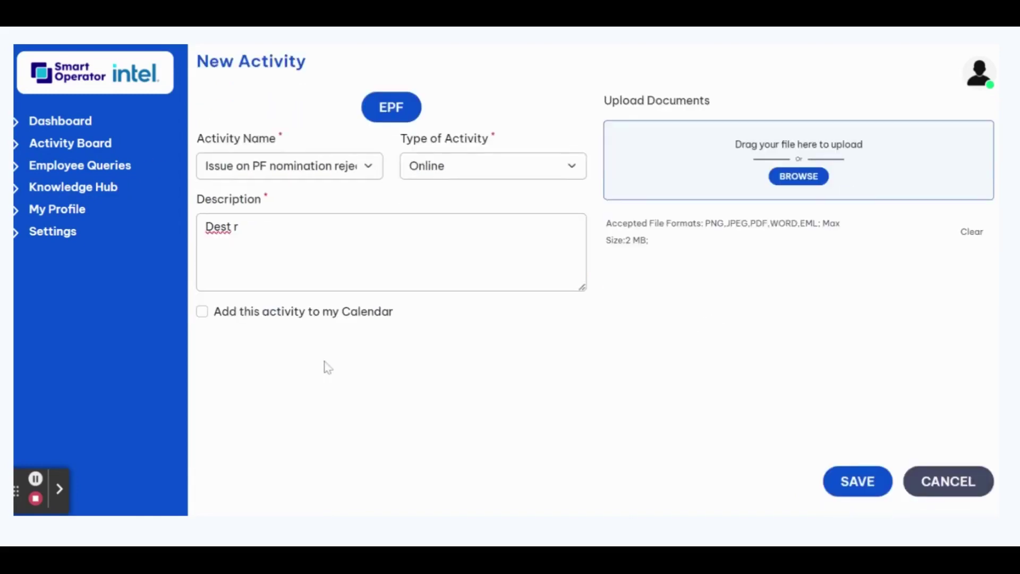
click(203, 312)
scroll(411, 372, up, 1)
scroll(413, 372, down, 1)
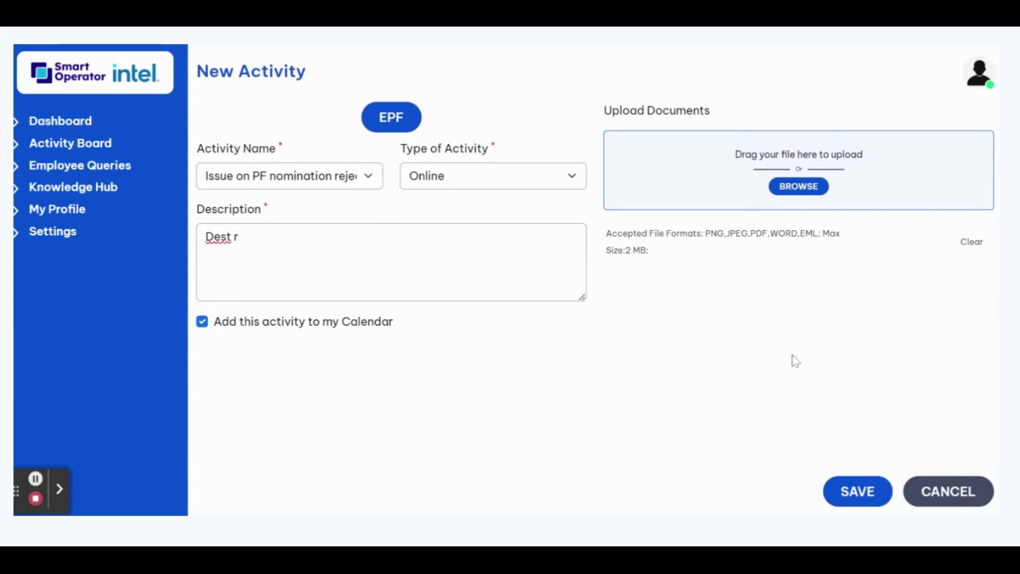
click(857, 491)
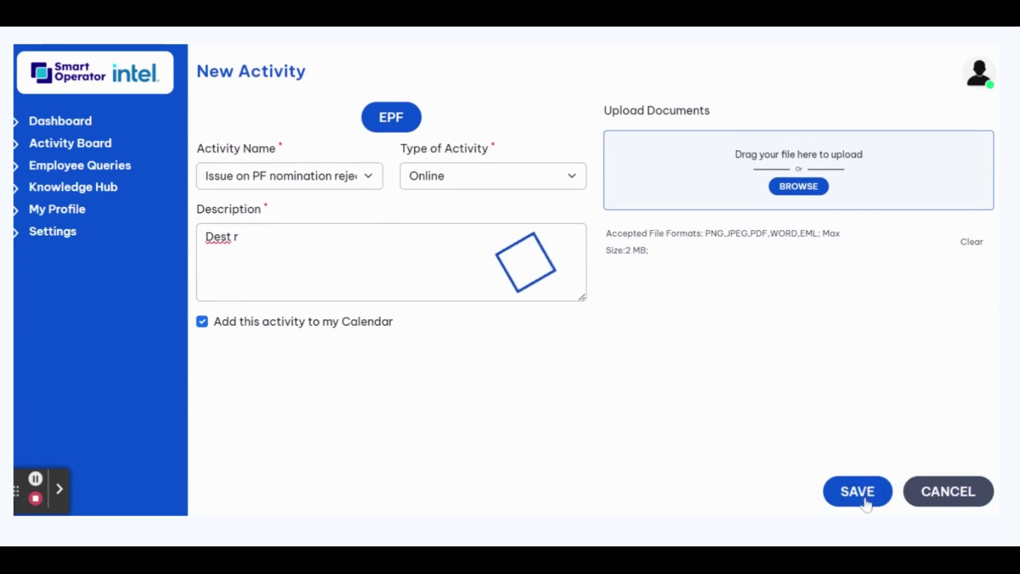
Open the details of activity ACT2F7EF999.
scroll(722, 422, down, 2)
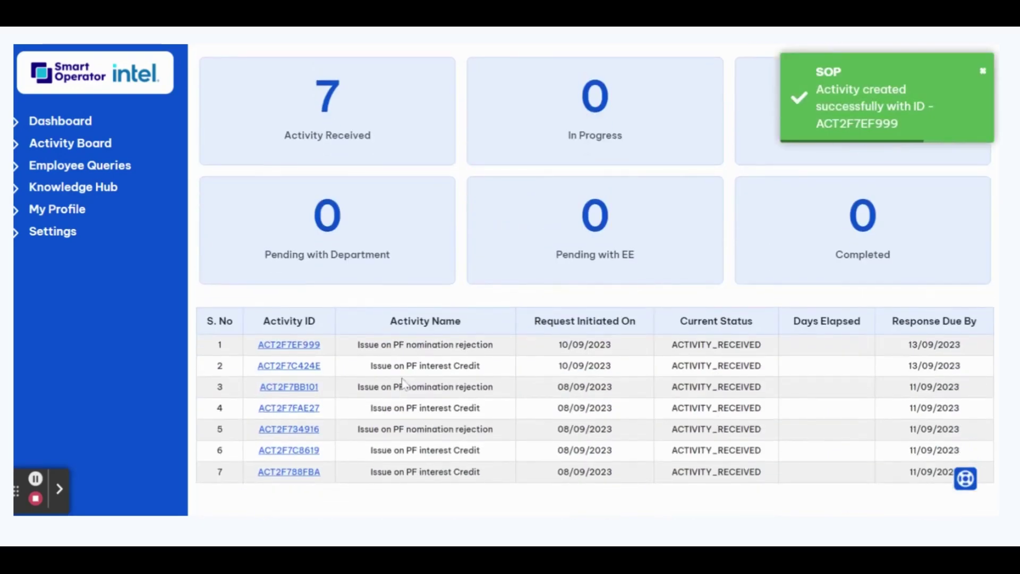
scroll(372, 409, up, 2)
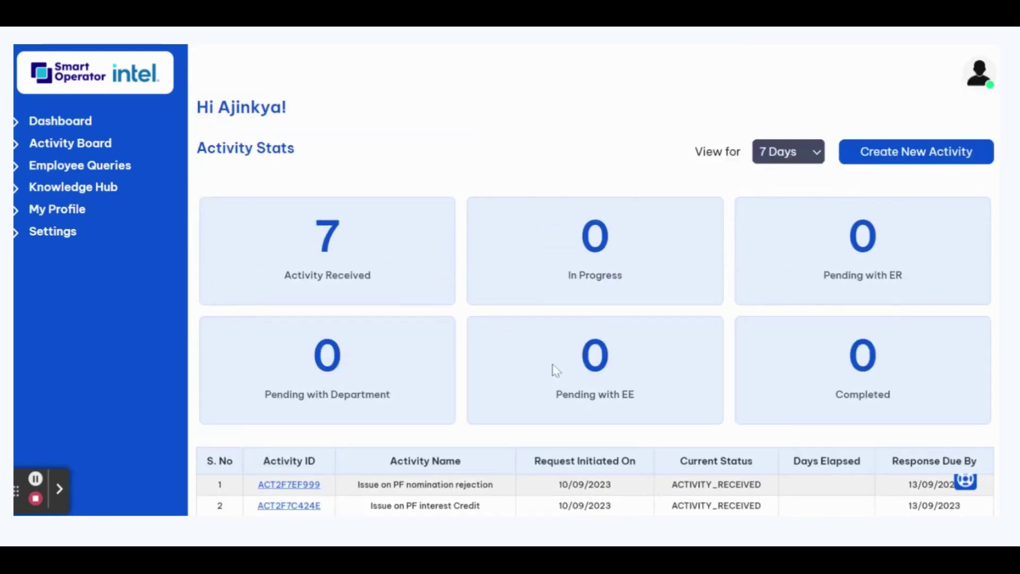
scroll(537, 409, down, 2)
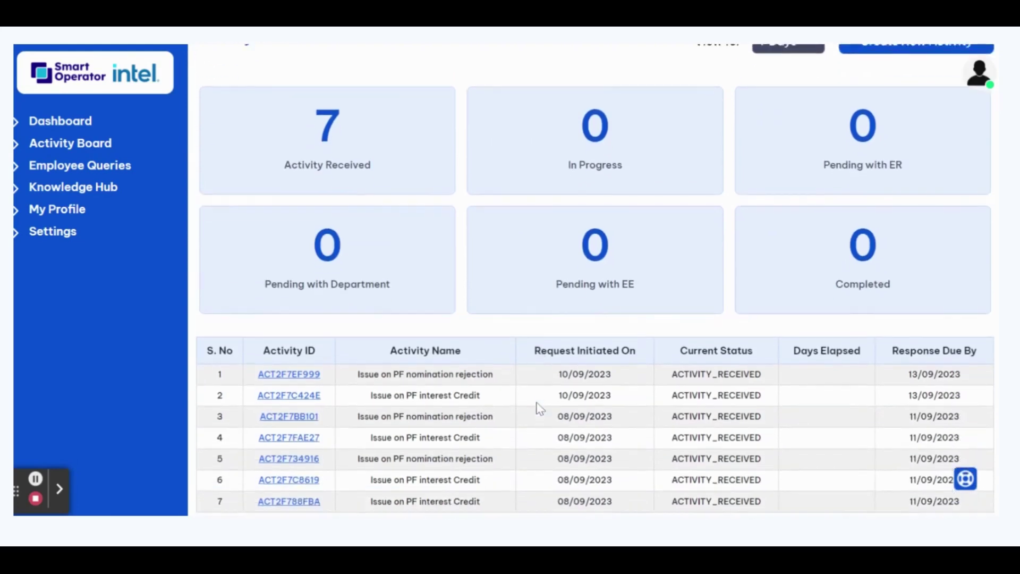
click(315, 375)
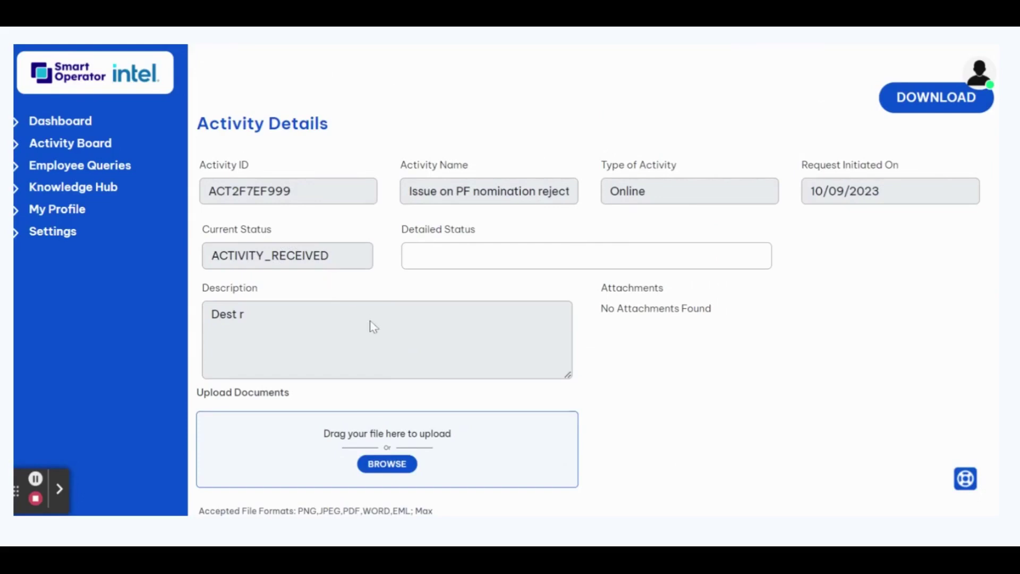
Start a comment with Notify ticked, then close the activity details.
scroll(374, 327, down, 4)
scroll(374, 326, down, 2)
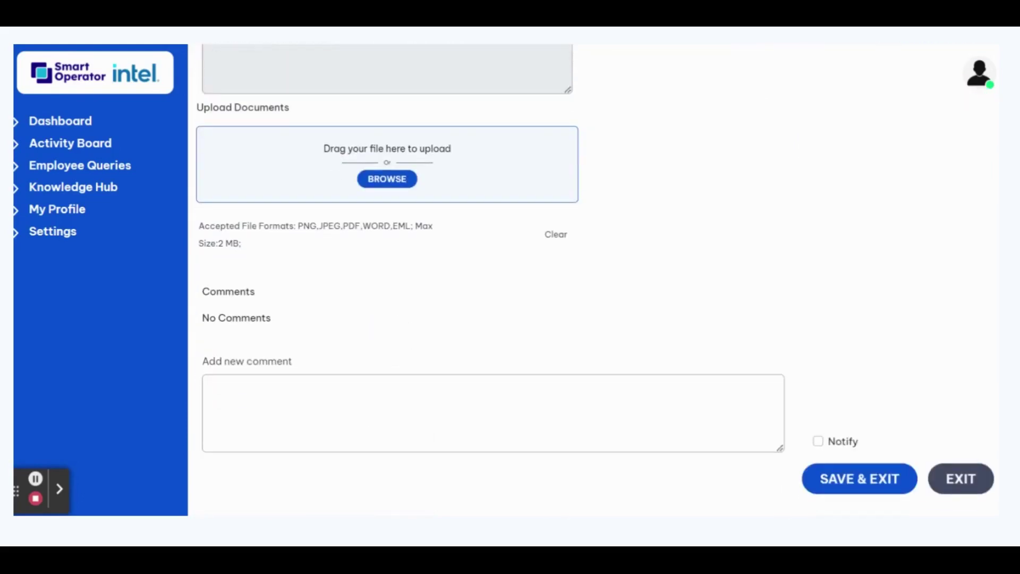
click(364, 398)
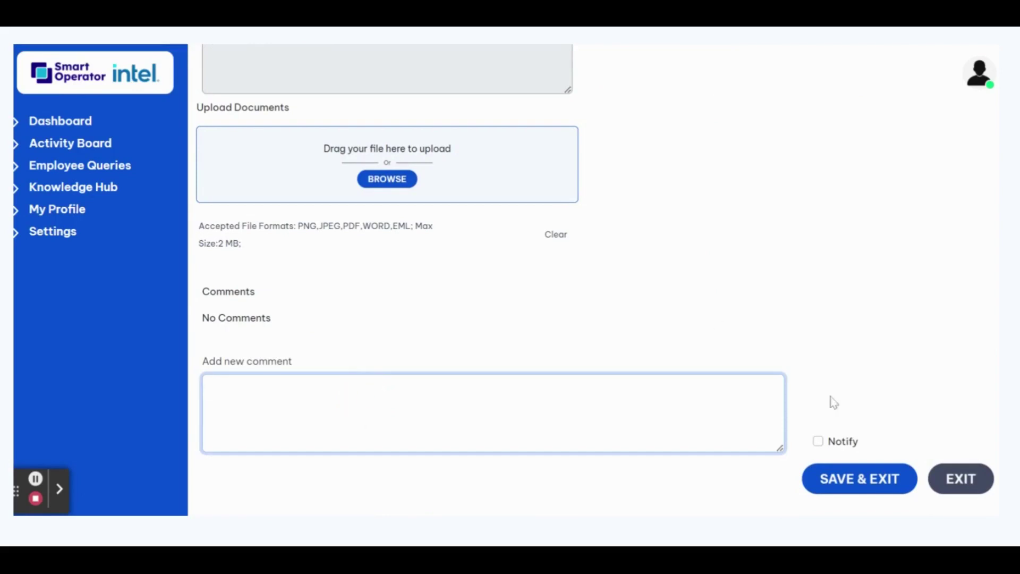
click(818, 443)
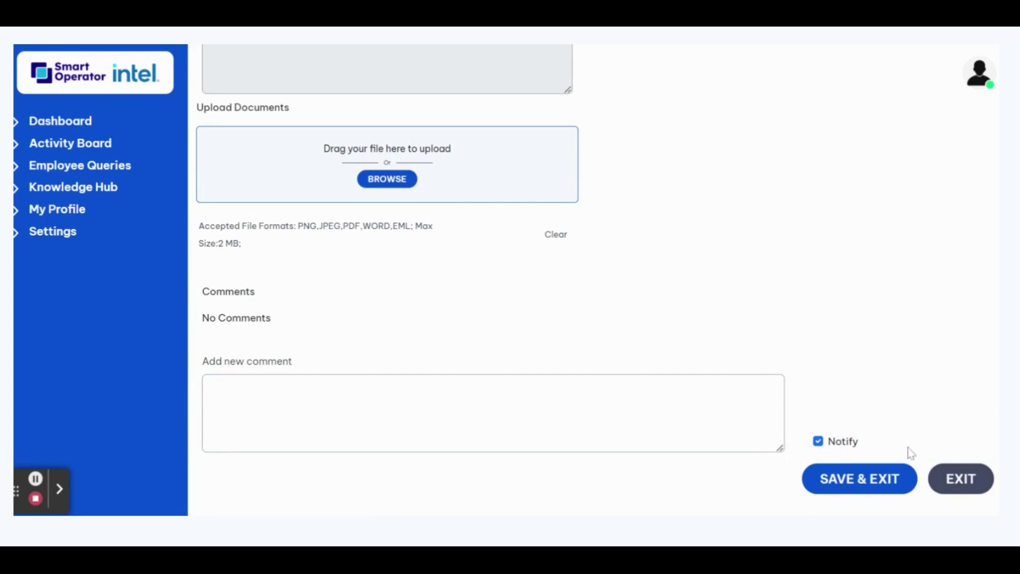
click(945, 478)
Go to Employee Queries and open a blank EPF New Query form.
click(109, 167)
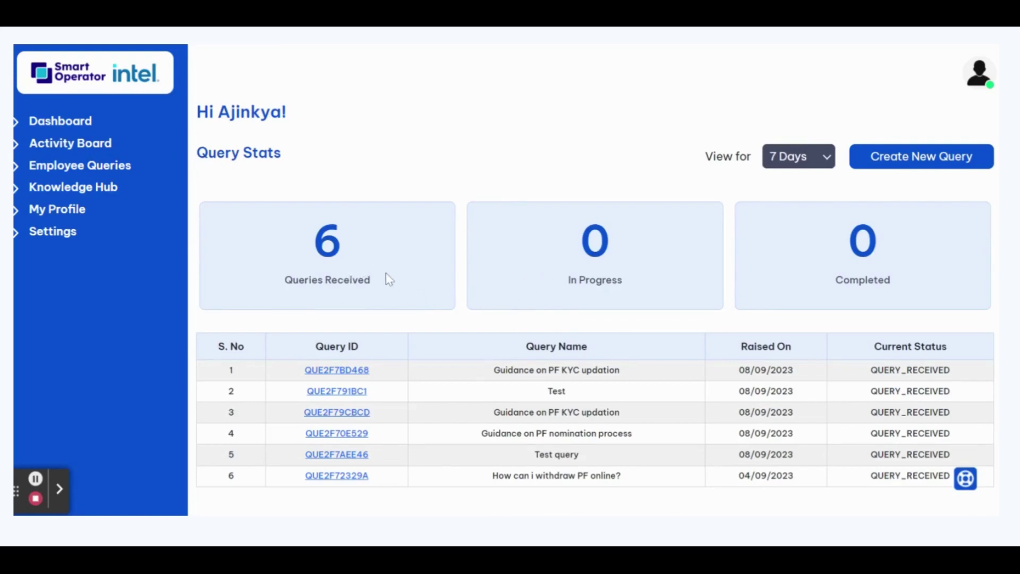
click(889, 155)
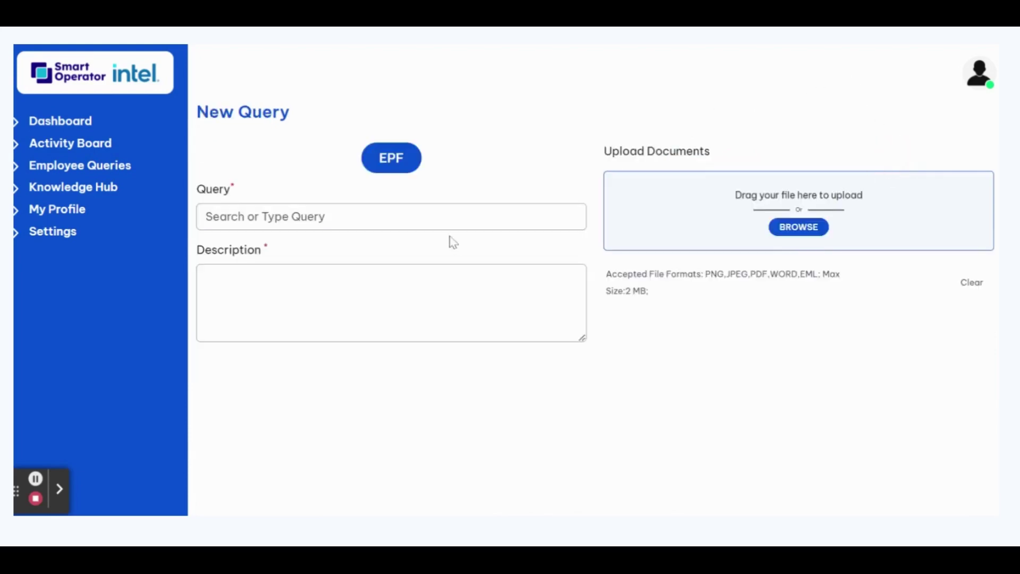
Enter query 'Test query' with description 'Descriptio test'.
click(444, 212)
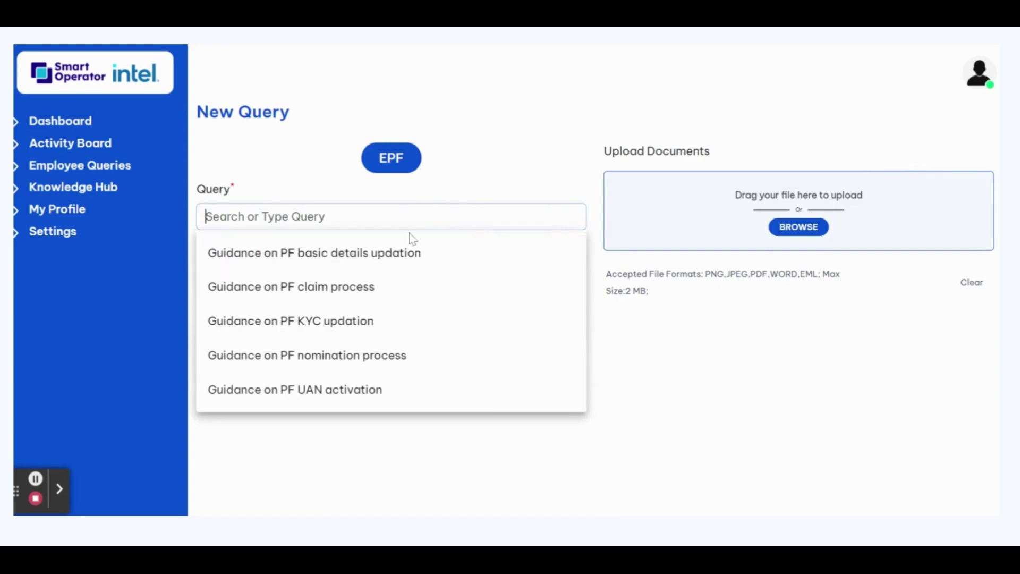
text(Test query)
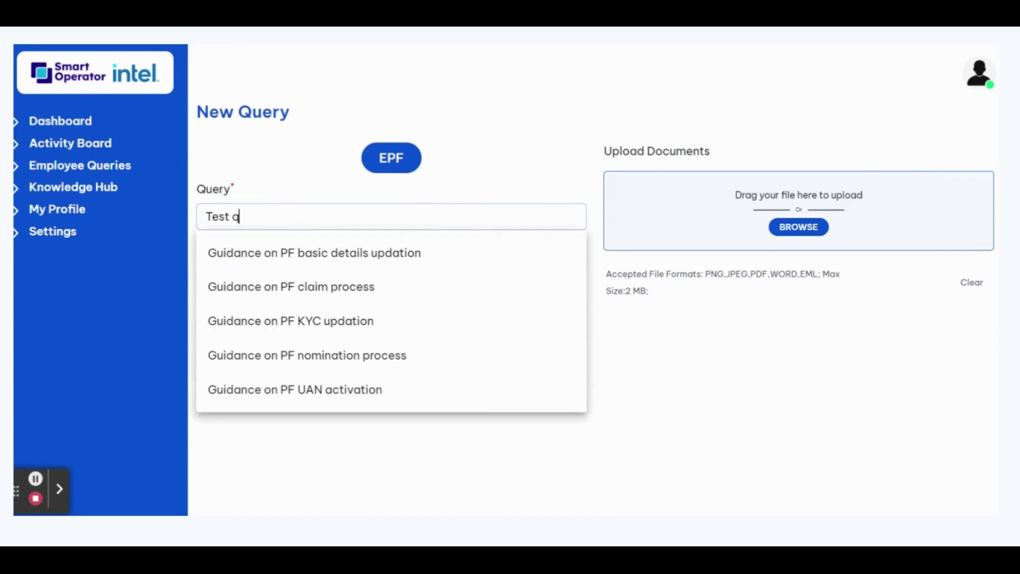
click(361, 445)
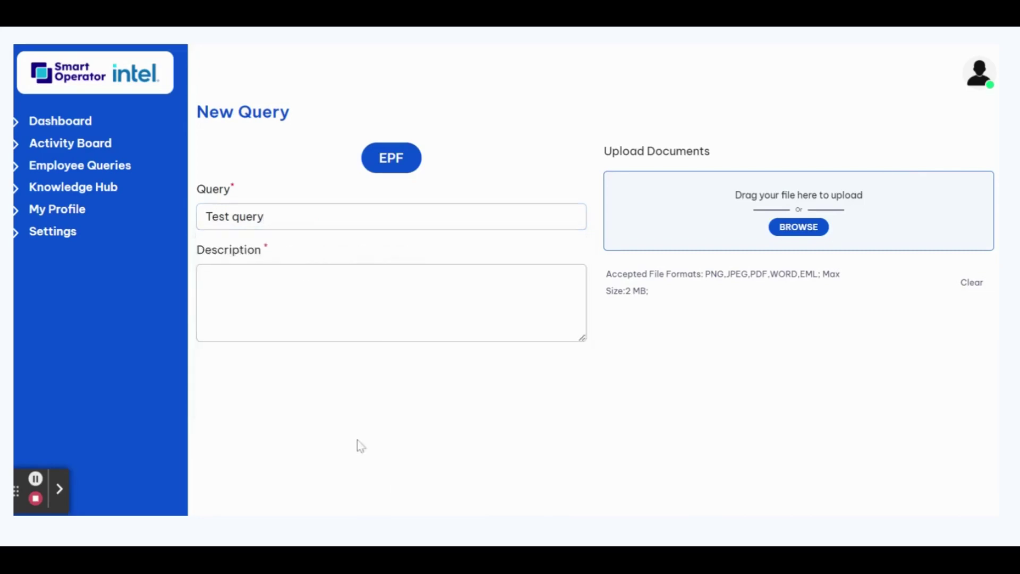
click(336, 316)
text(Descri)
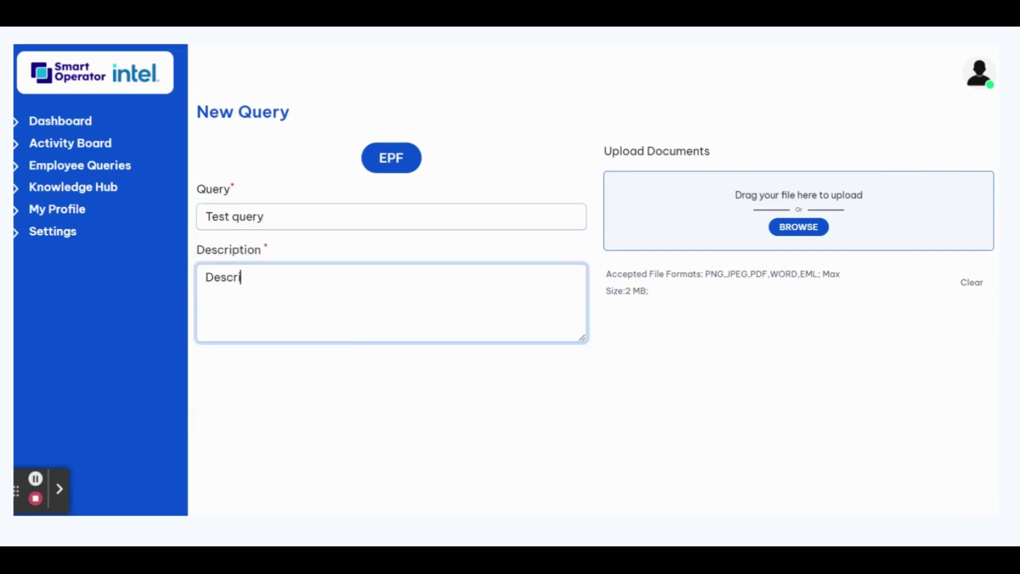
text(ptio test)
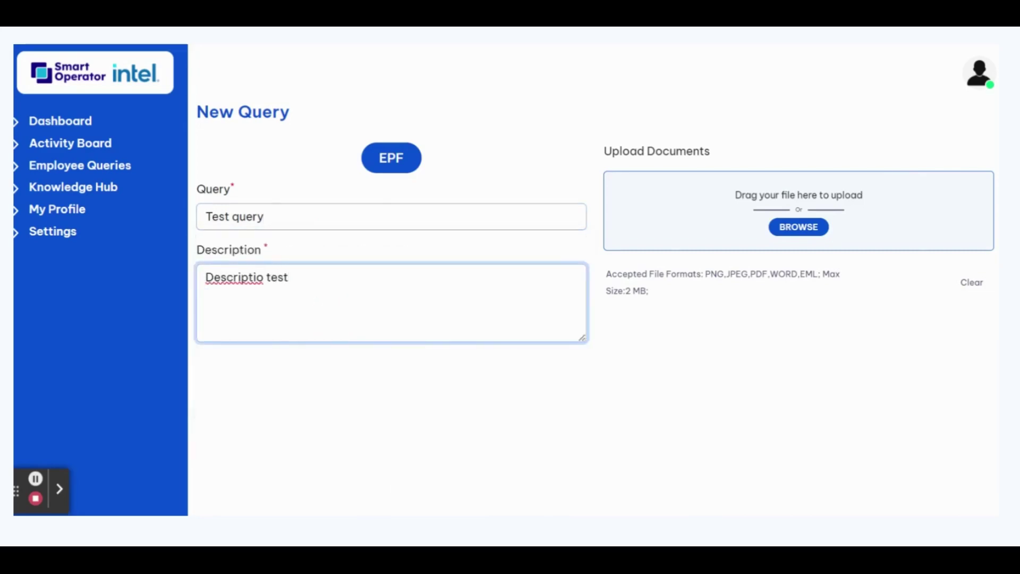
Save the new query and open its details page.
scroll(656, 246, down, 1)
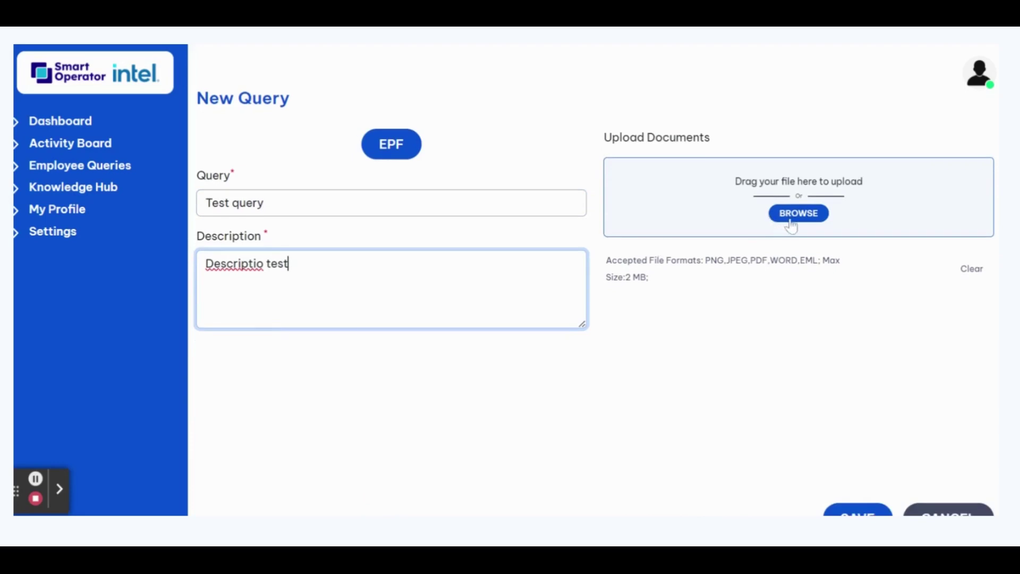
scroll(784, 335, down, 1)
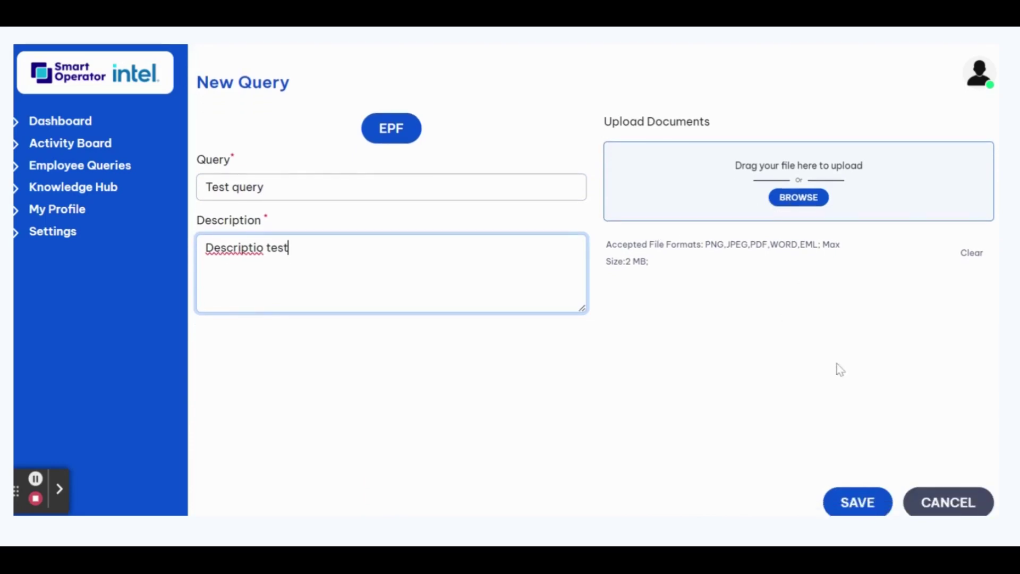
click(868, 505)
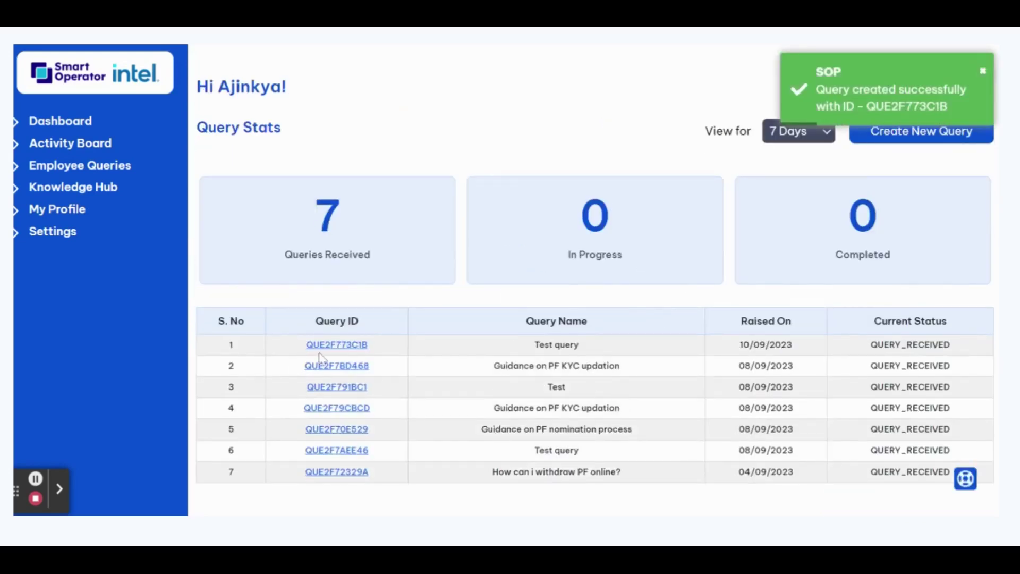
click(321, 346)
Scroll down the Test query details and click into its comment box.
scroll(512, 424, down, 1)
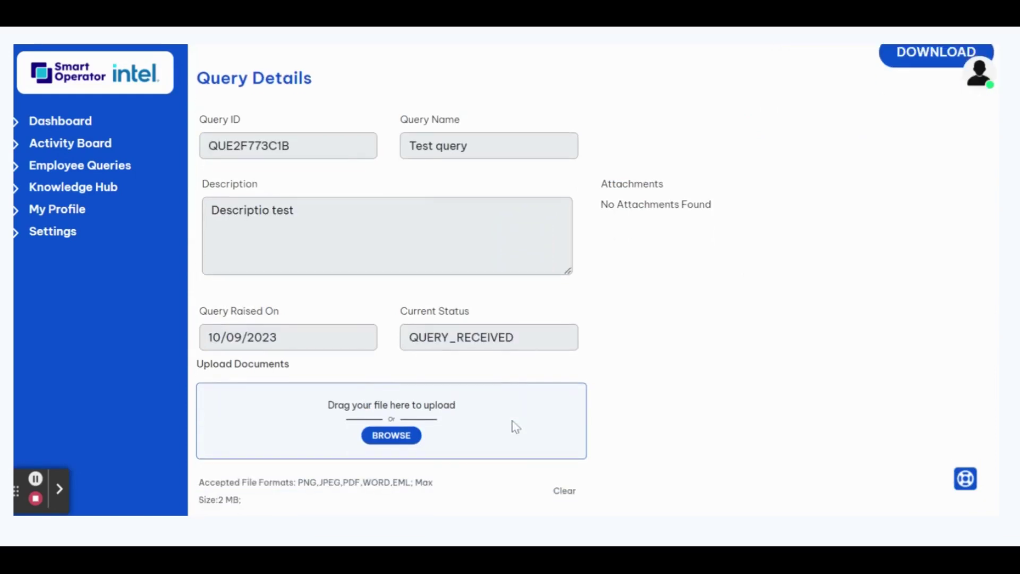
scroll(520, 392, down, 2)
scroll(520, 392, down, 2)
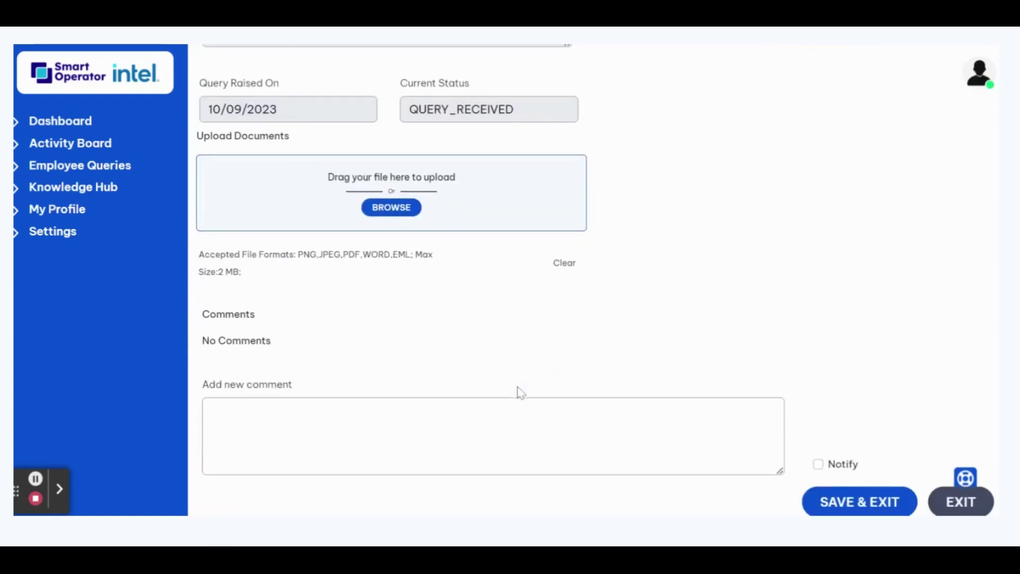
click(477, 423)
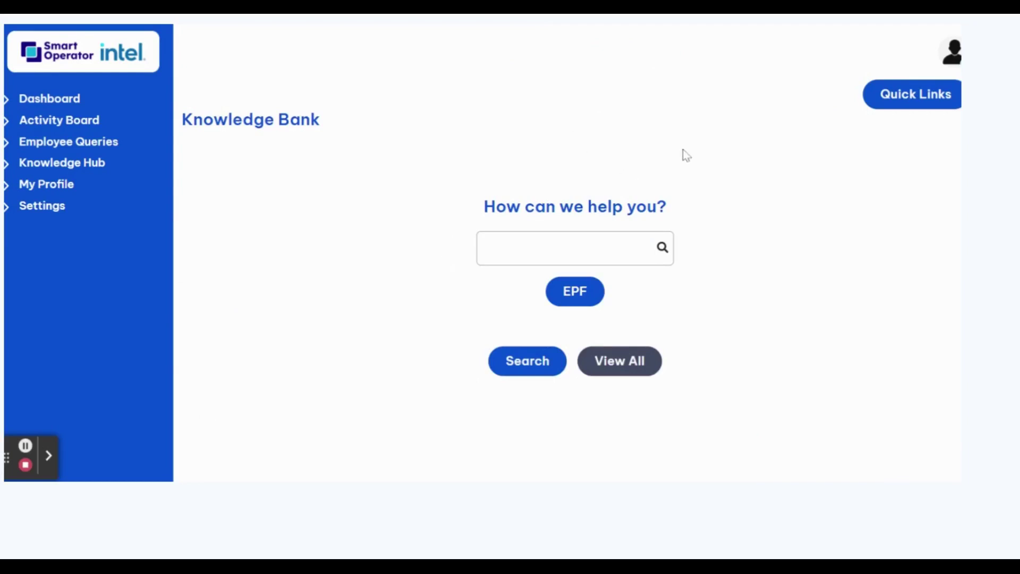
Open the Steps for E-Nomination article from the full knowledge article list.
click(629, 362)
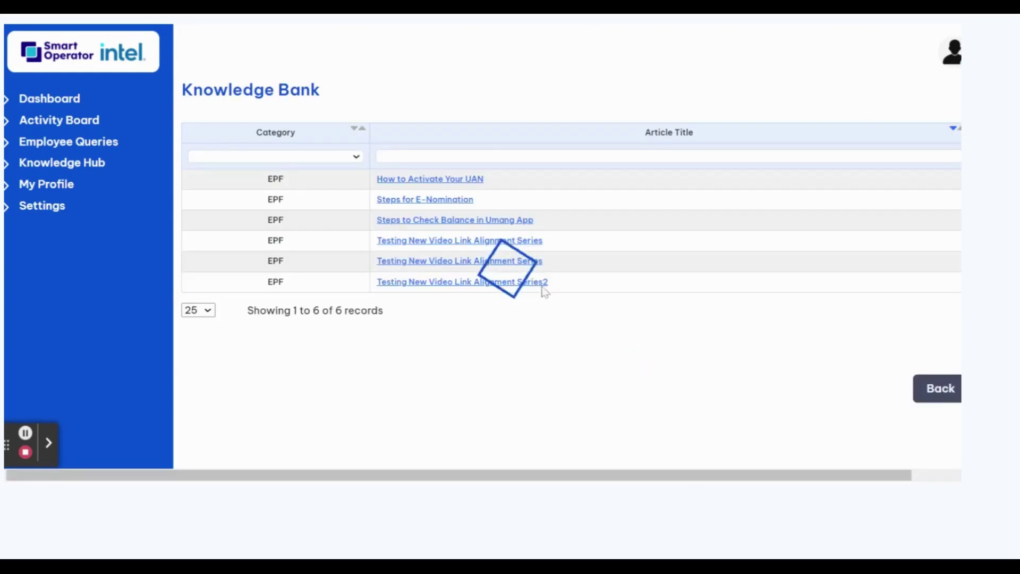
click(449, 201)
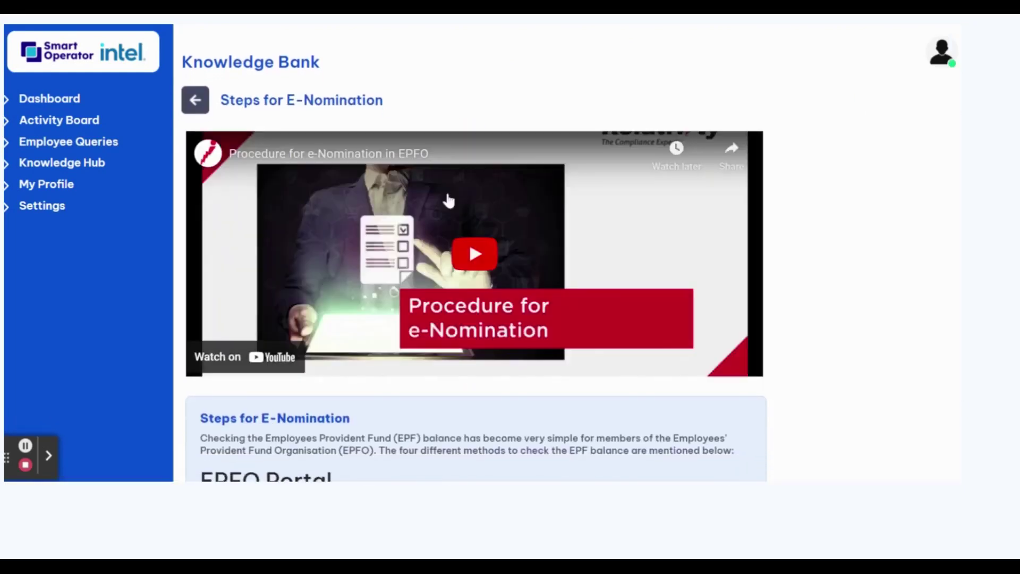
scroll(475, 374, down, 1)
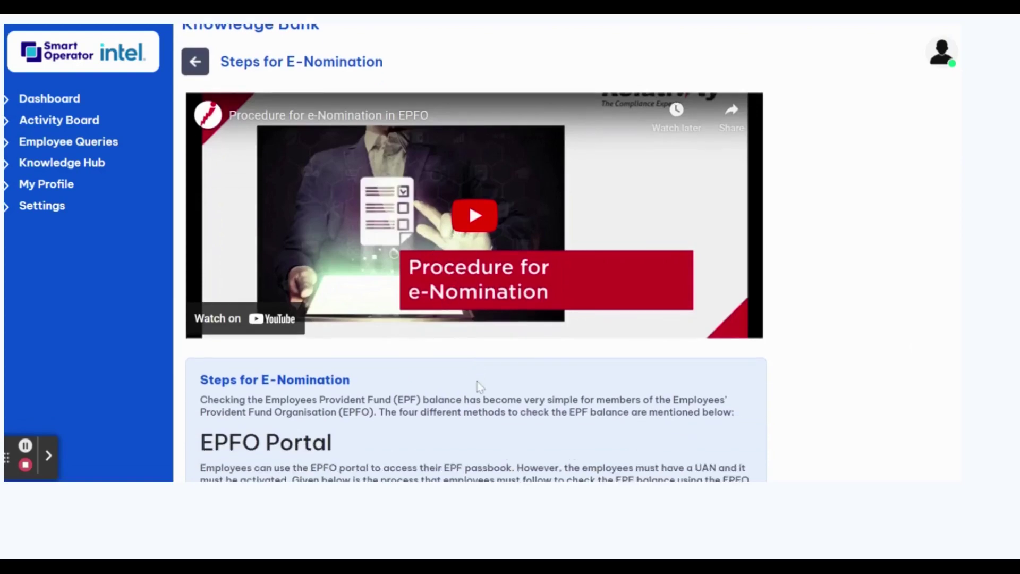
scroll(476, 387, down, 4)
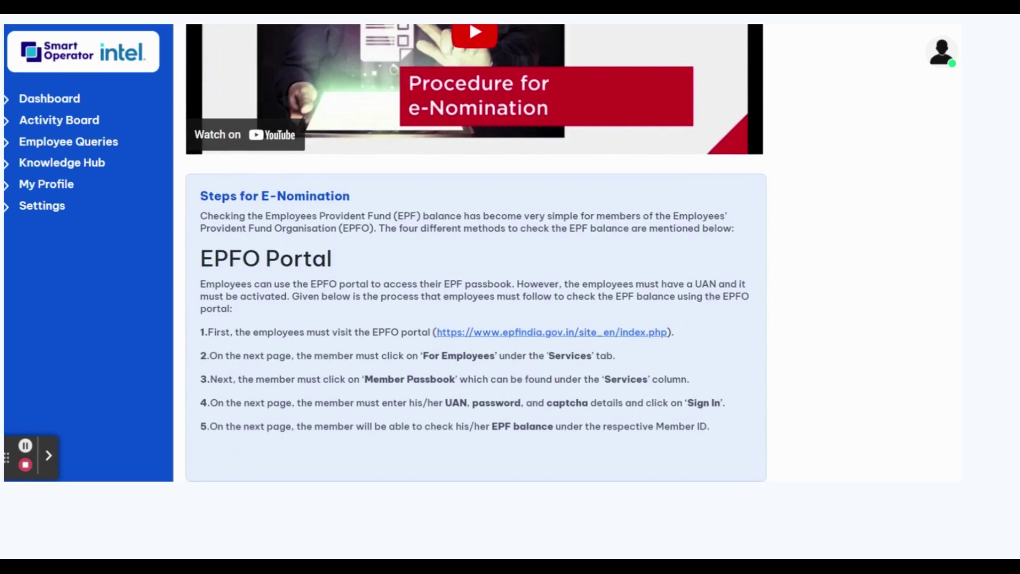
Scroll through the e-Nomination video and EPFO Portal steps, then go to My Profile.
scroll(500, 310, up, 1)
scroll(499, 309, down, 1)
scroll(475, 252, up, 3)
scroll(237, 313, up, 1)
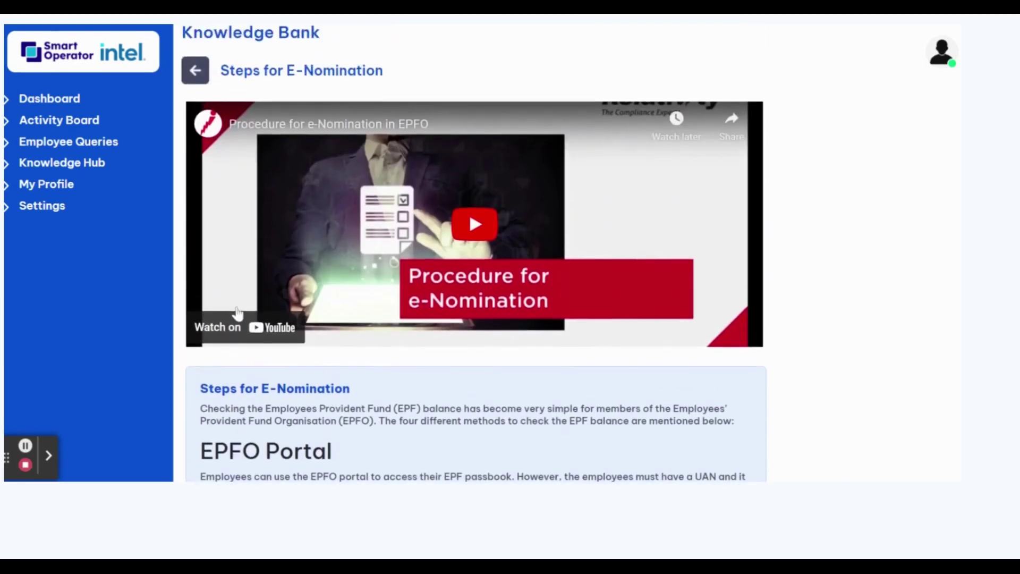
scroll(238, 314, down, 1)
scroll(237, 313, down, 1)
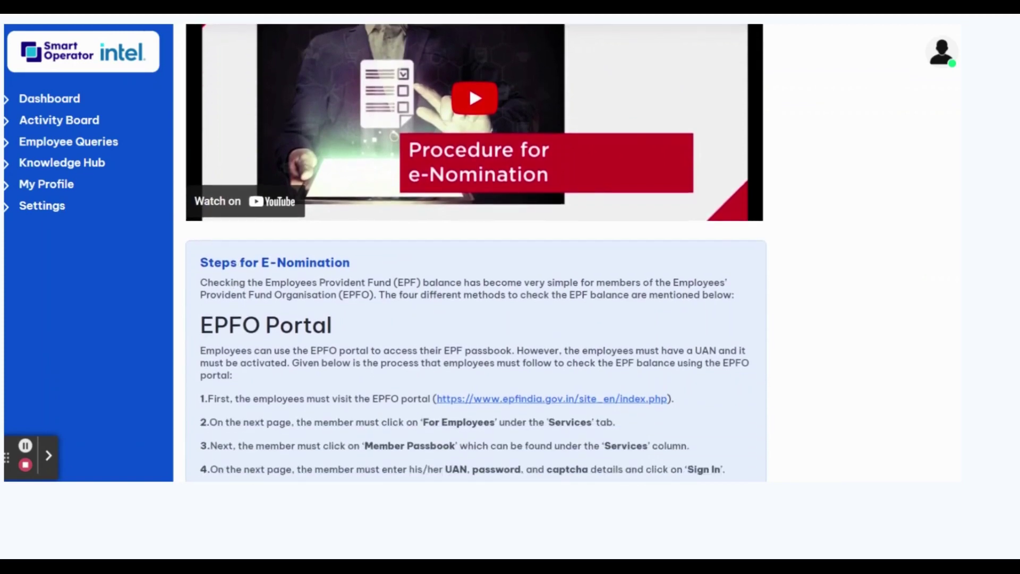
click(81, 191)
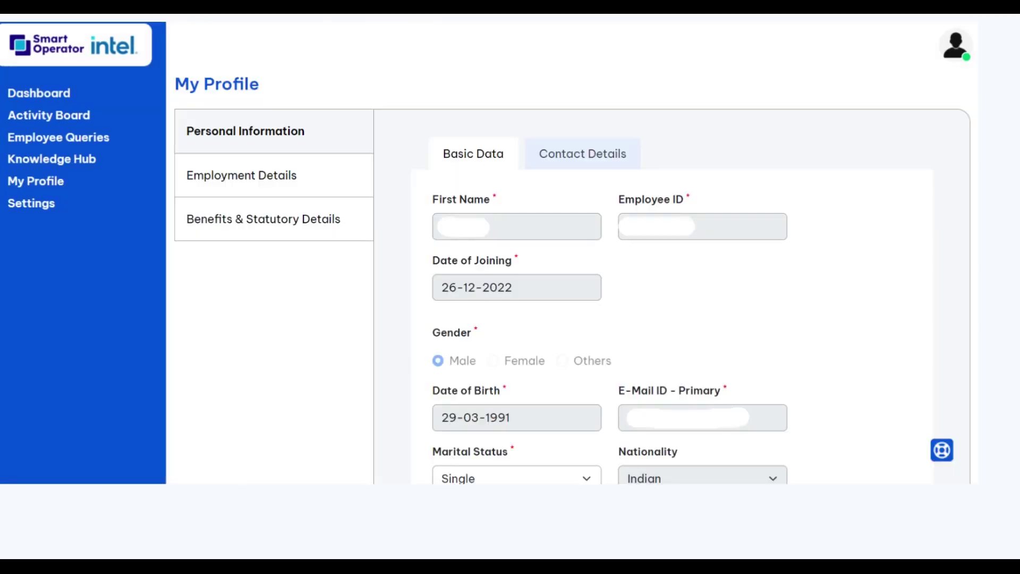